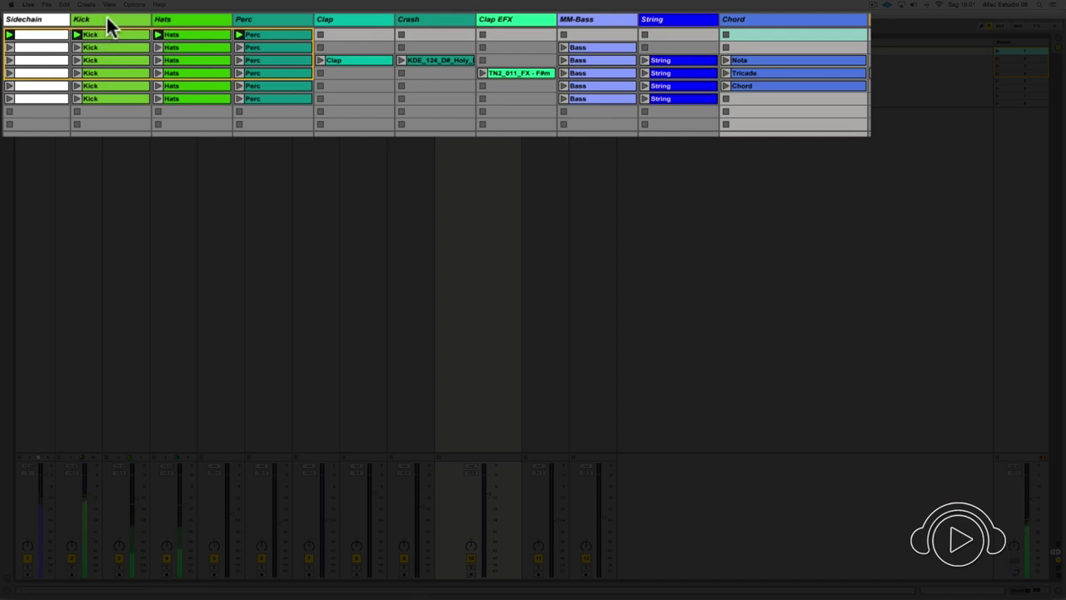
Select the Hats and Perc tracks in turn and launch the first Bass clip on the MM-Bass track.
{"action": "left_click", "coordinate": [191, 25]}
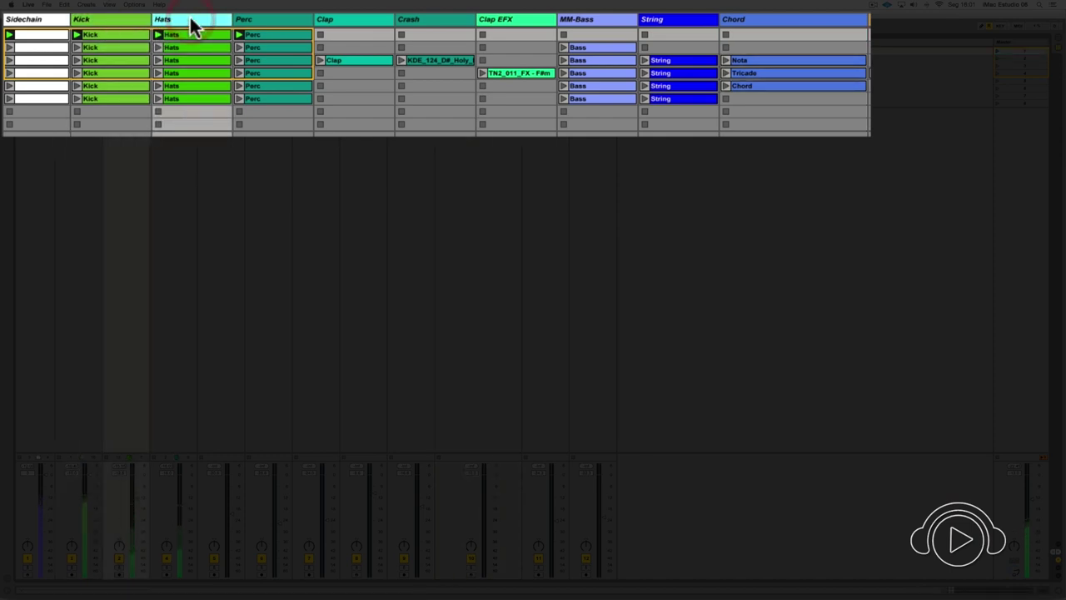
{"action": "left_click", "coordinate": [260, 21]}
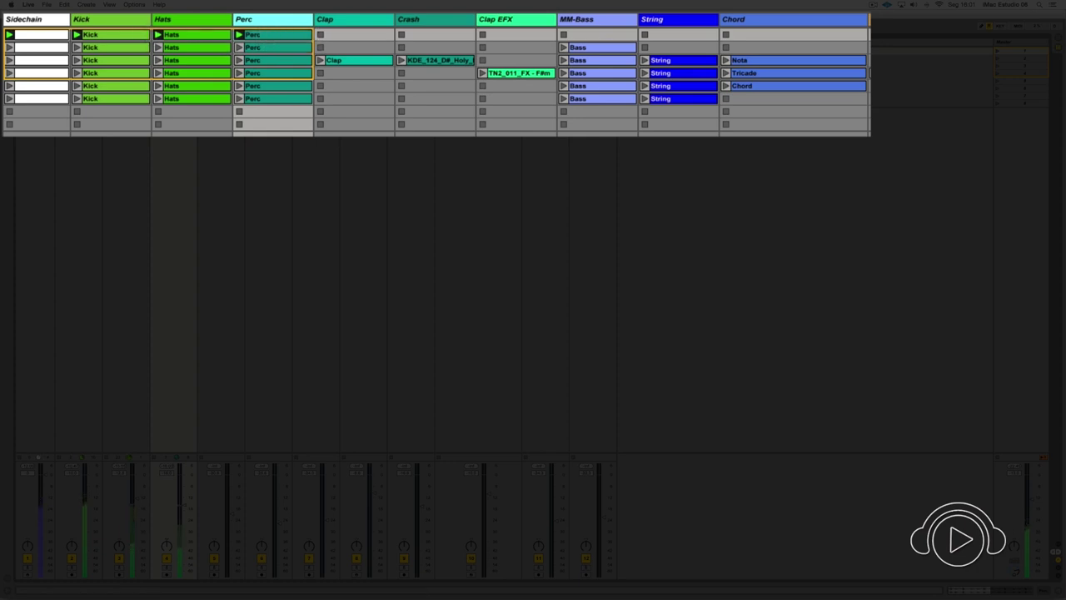
{"action": "left_click", "coordinate": [563, 47]}
Inspect the MM-Bass track's Kontakt 5 instrument, browse its library list down to the Scarbee basses, and close its window.
{"action": "left_click", "coordinate": [592, 19]}
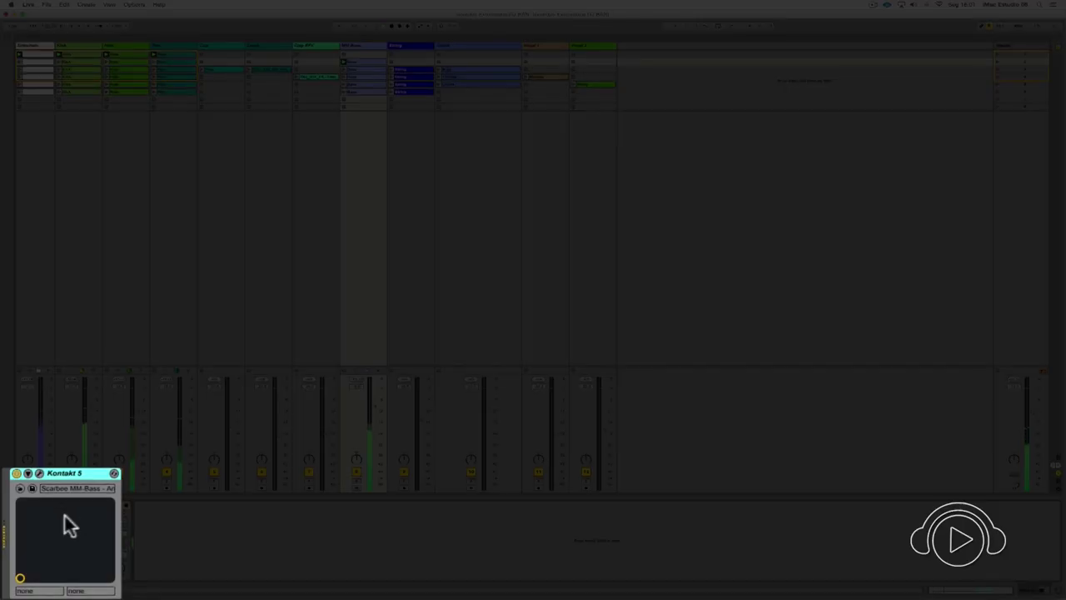
{"action": "left_click", "coordinate": [40, 472]}
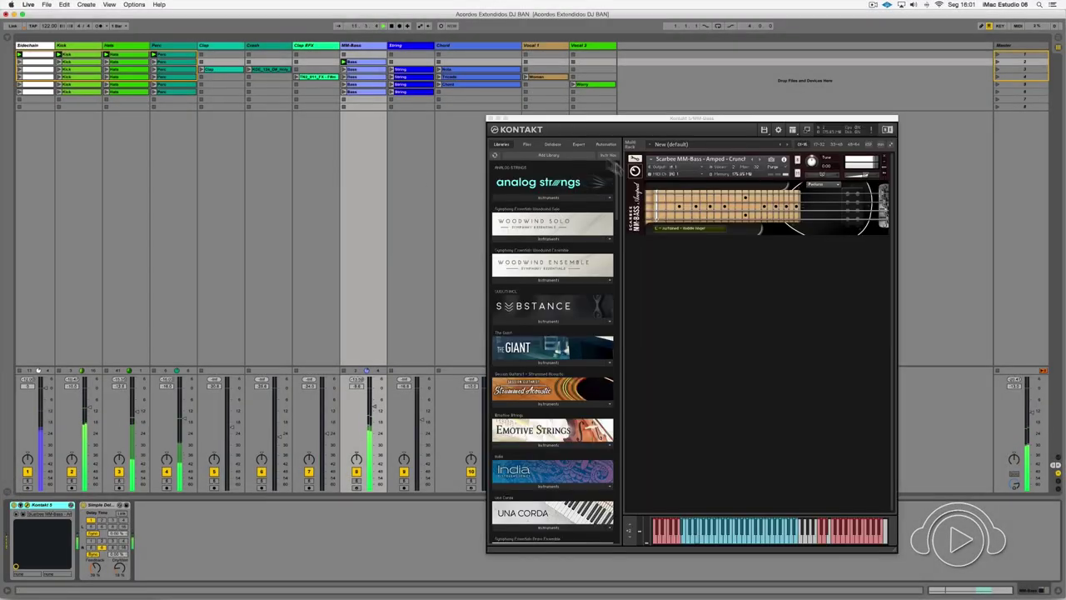
{"action": "left_click_drag", "start_coordinate": [627, 114], "coordinate": [440, 97]}
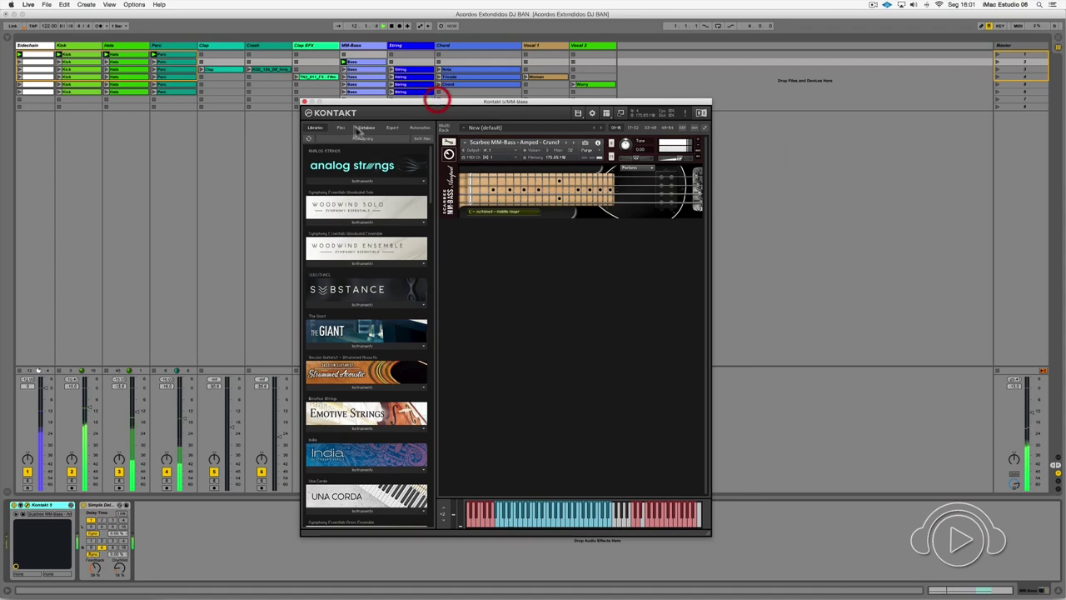
{"action": "scroll", "coordinate": [405, 293], "scroll_direction": "down", "scroll_amount": 15}
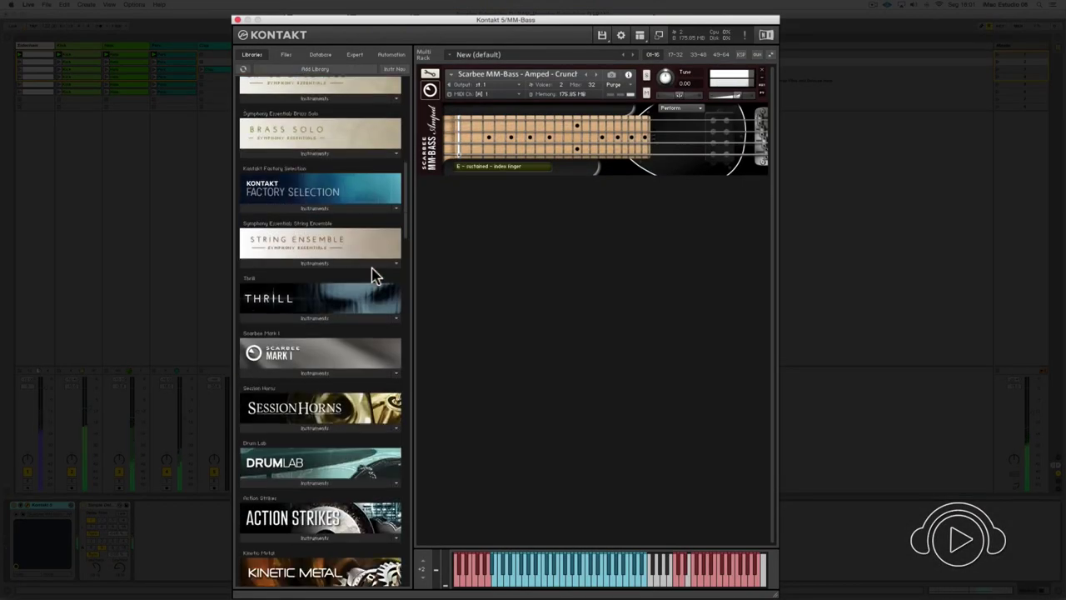
{"action": "scroll", "coordinate": [373, 277], "scroll_direction": "down", "scroll_amount": 5}
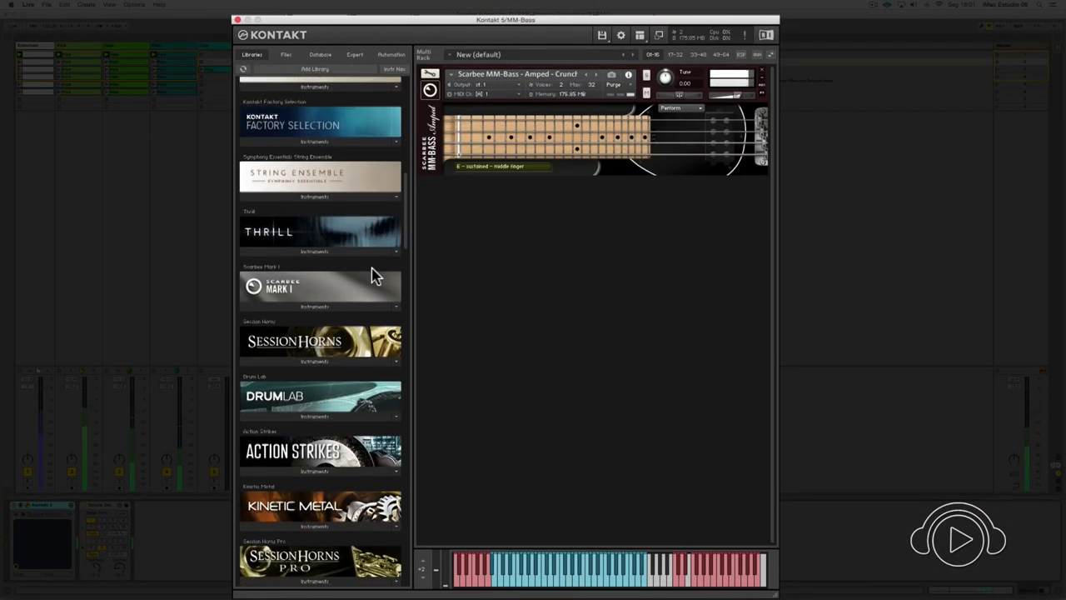
{"action": "scroll", "coordinate": [373, 277], "scroll_direction": "down", "scroll_amount": 5}
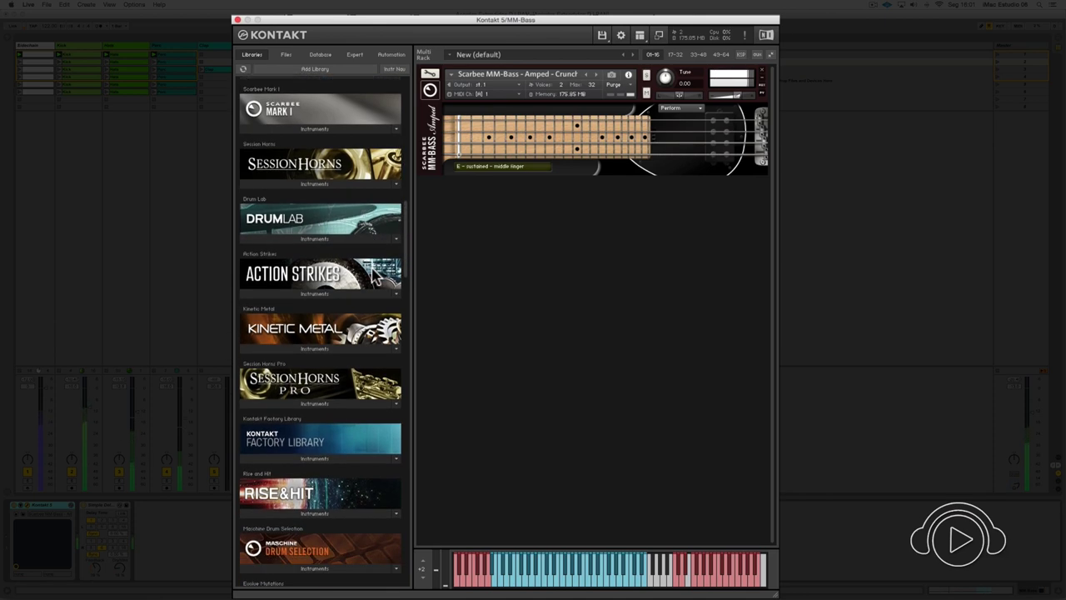
{"action": "scroll", "coordinate": [373, 277], "scroll_direction": "down", "scroll_amount": 9}
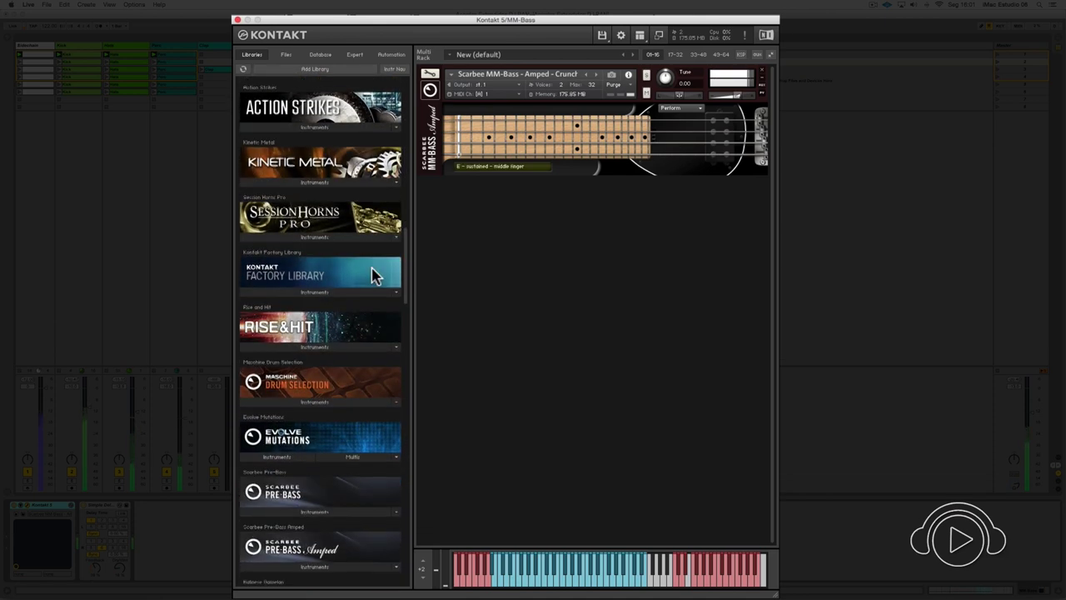
{"action": "scroll", "coordinate": [373, 277], "scroll_direction": "down", "scroll_amount": 8}
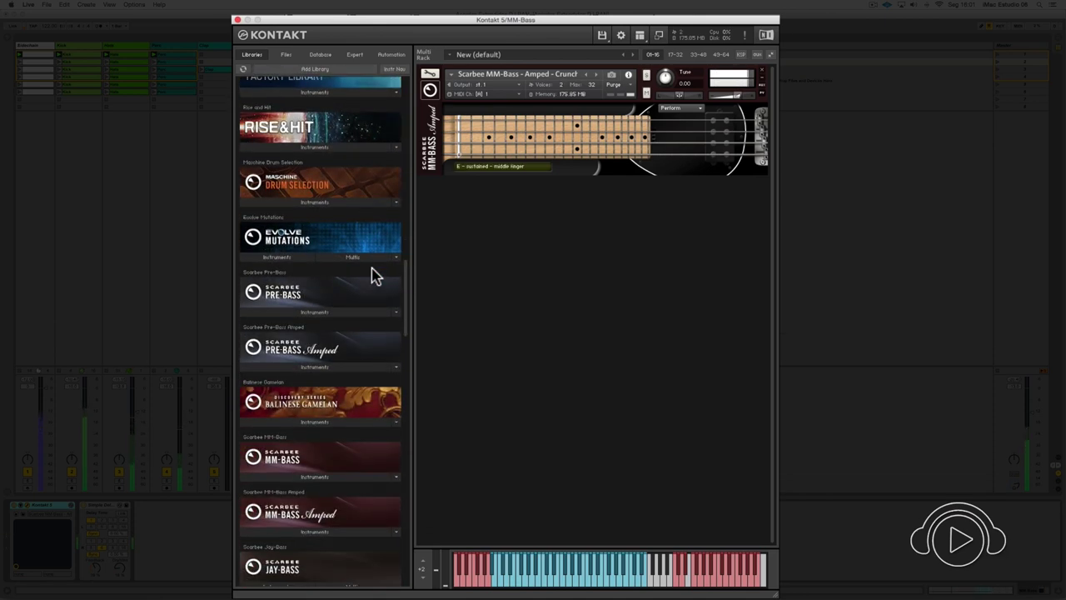
{"action": "scroll", "coordinate": [372, 276], "scroll_direction": "down", "scroll_amount": 5}
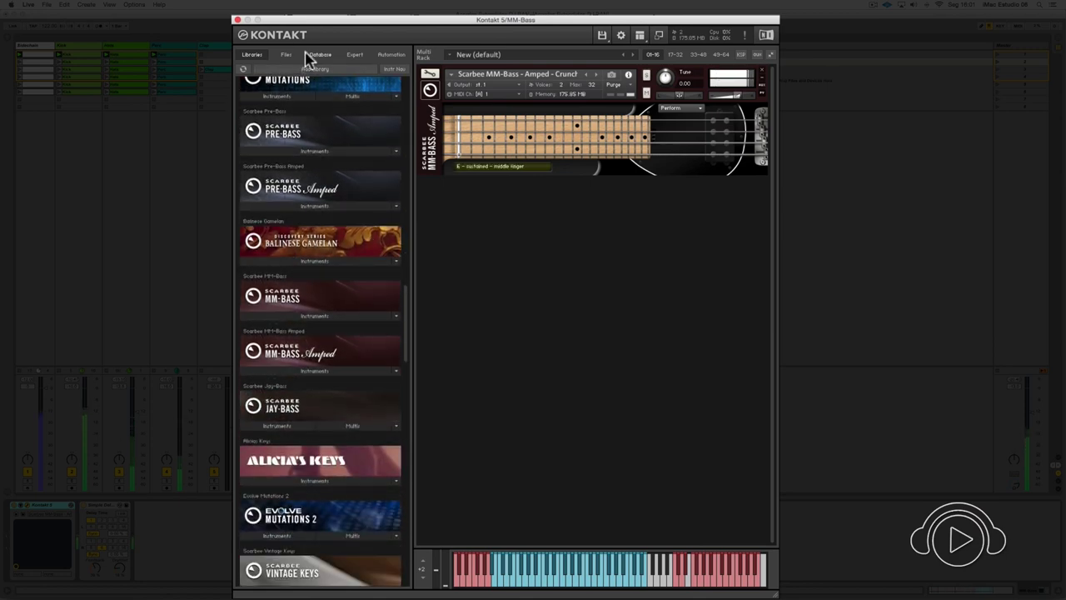
{"action": "left_click", "coordinate": [237, 19]}
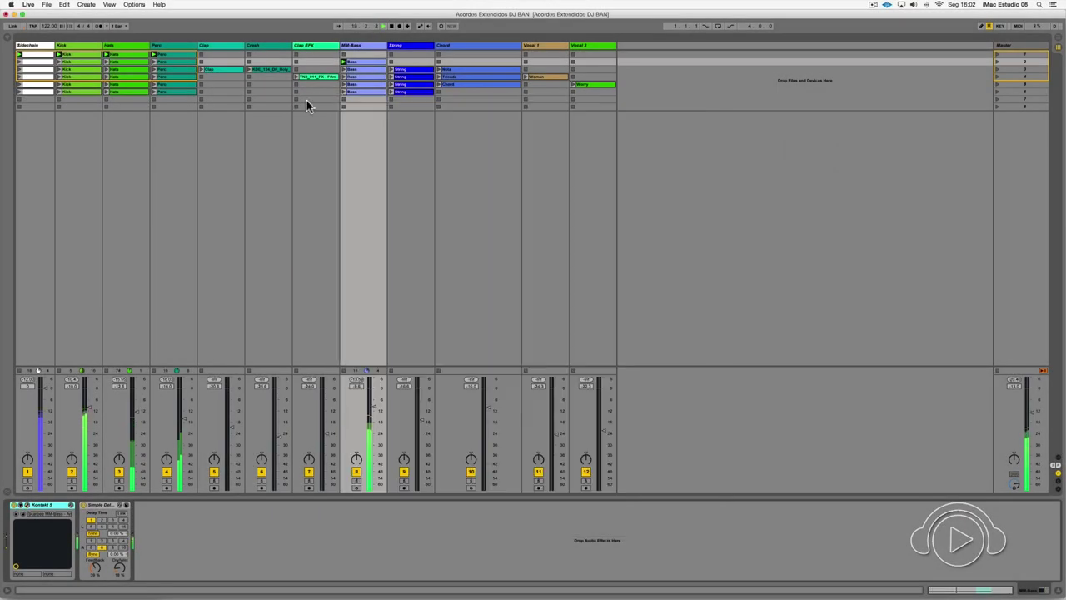
Launch the first String clip on the String track, listen to it with the running loops, and stop playback.
{"action": "left_click", "coordinate": [398, 45]}
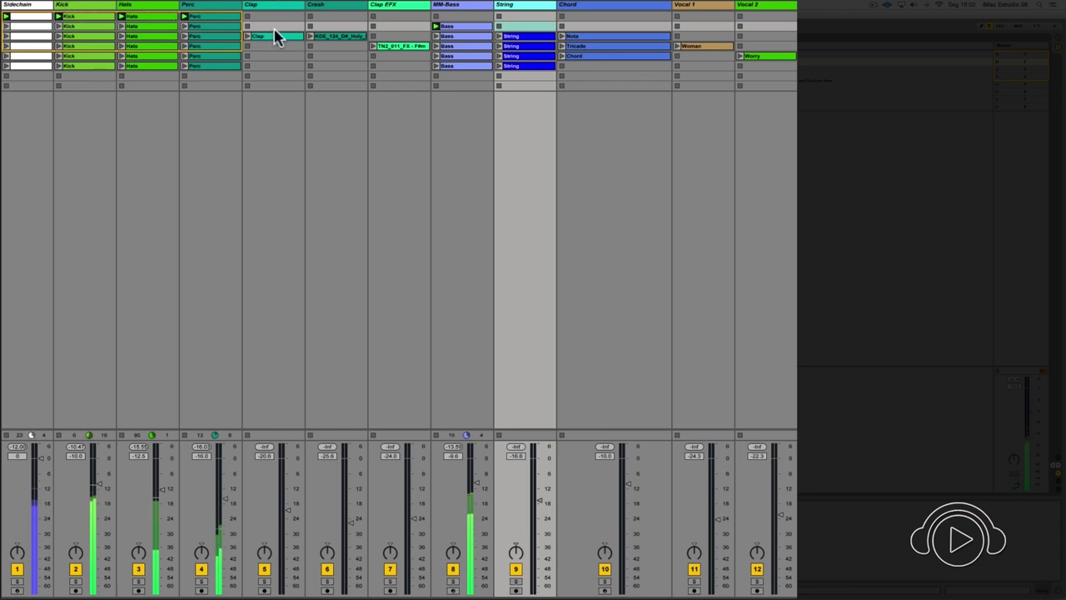
{"action": "left_click", "coordinate": [518, 39]}
{"action": "left_click", "coordinate": [523, 7]}
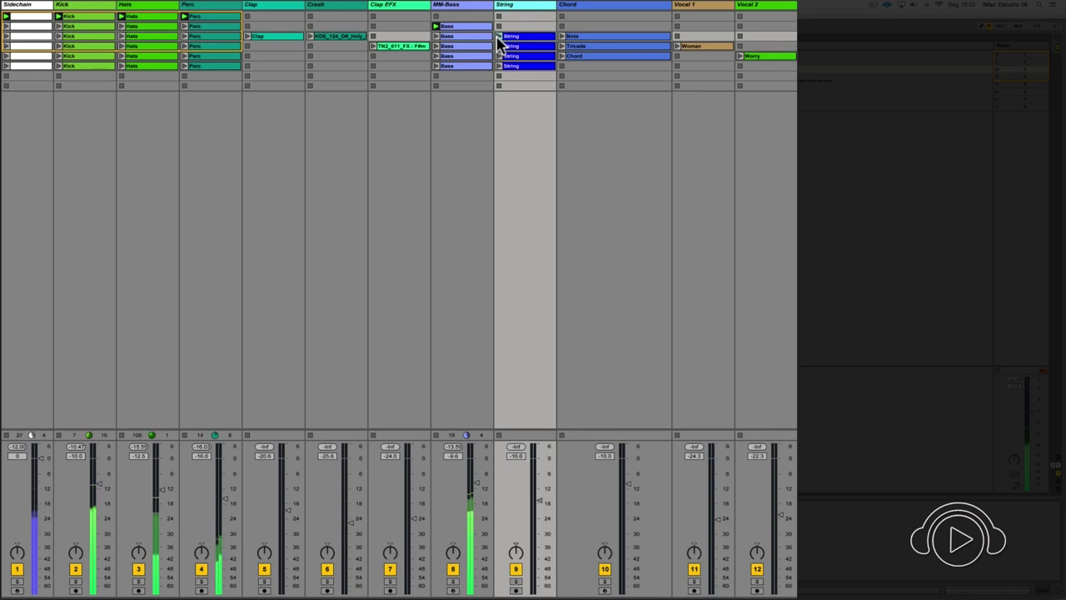
{"action": "left_click", "coordinate": [499, 37]}
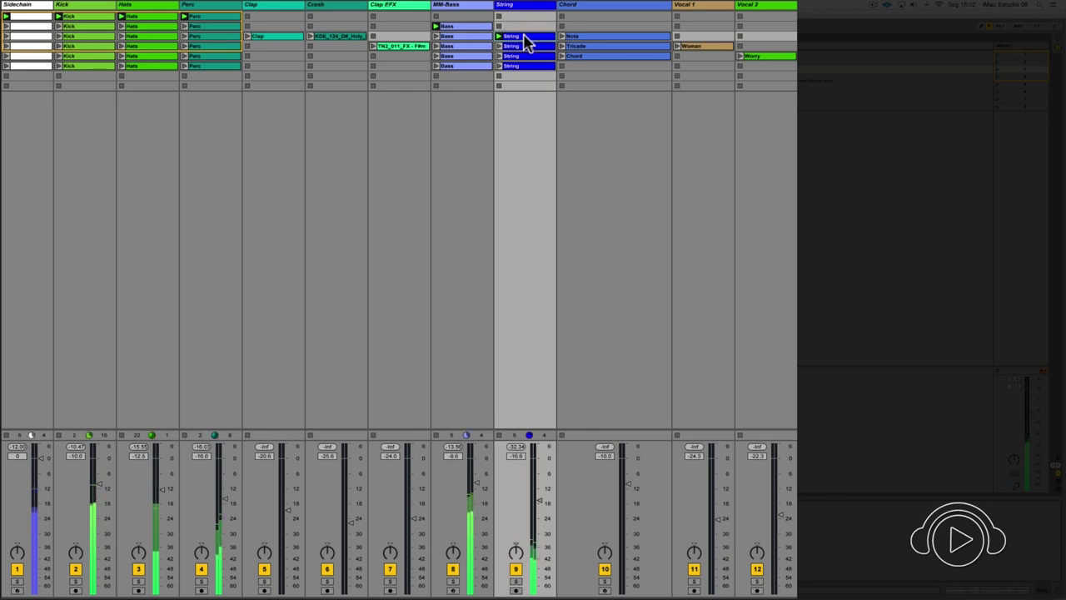
{"action": "left_click_drag", "start_coordinate": [527, 44], "coordinate": [586, 41]}
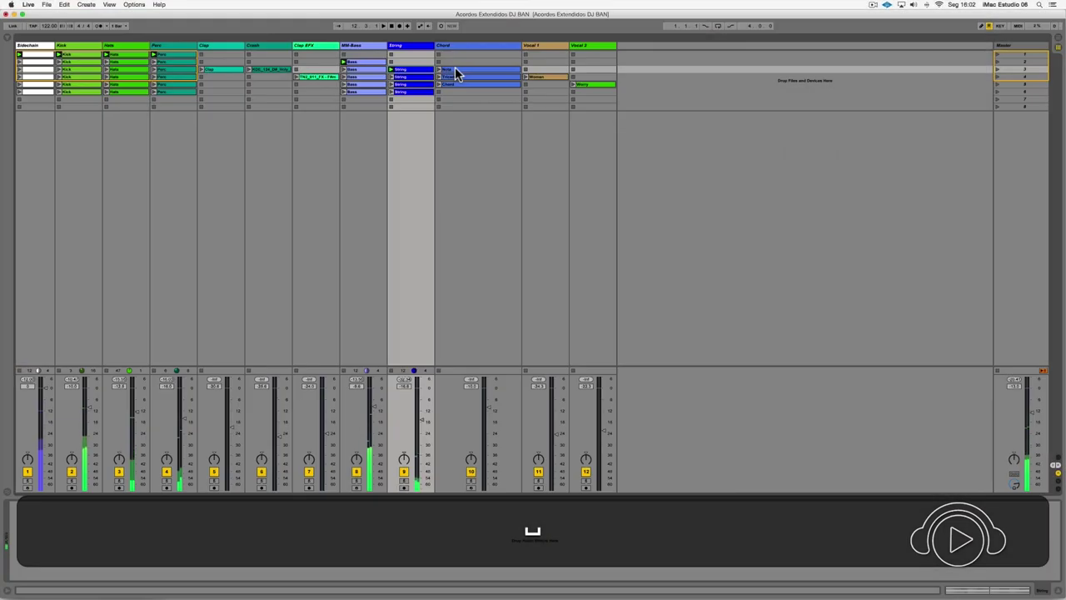
Inspect the On The Road instrument in the Chord track's Kontakt 5 and close its window.
{"action": "left_click", "coordinate": [601, 6]}
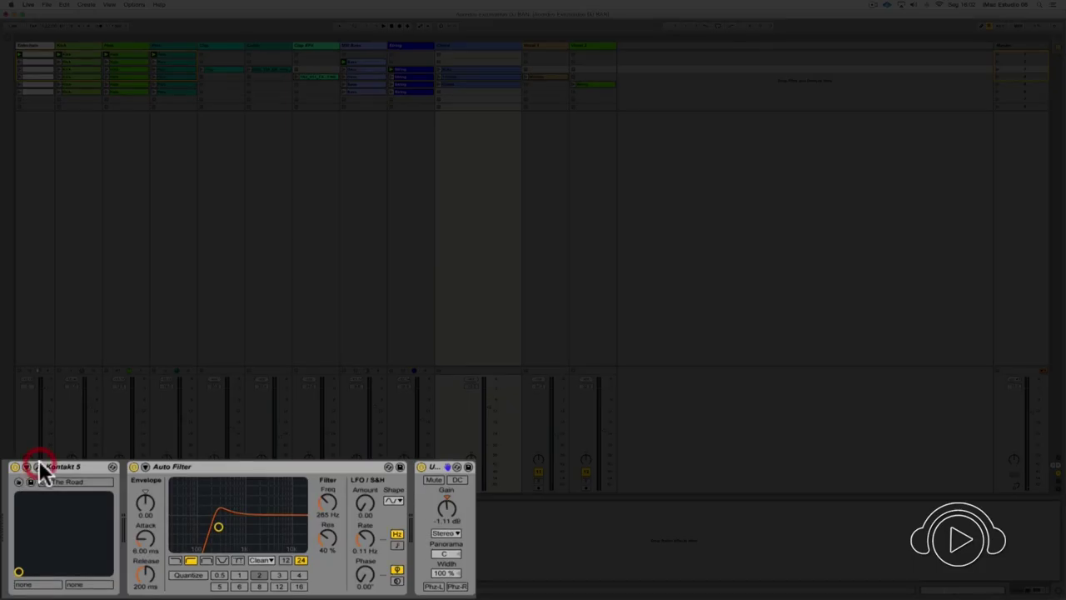
{"action": "left_click", "coordinate": [38, 467]}
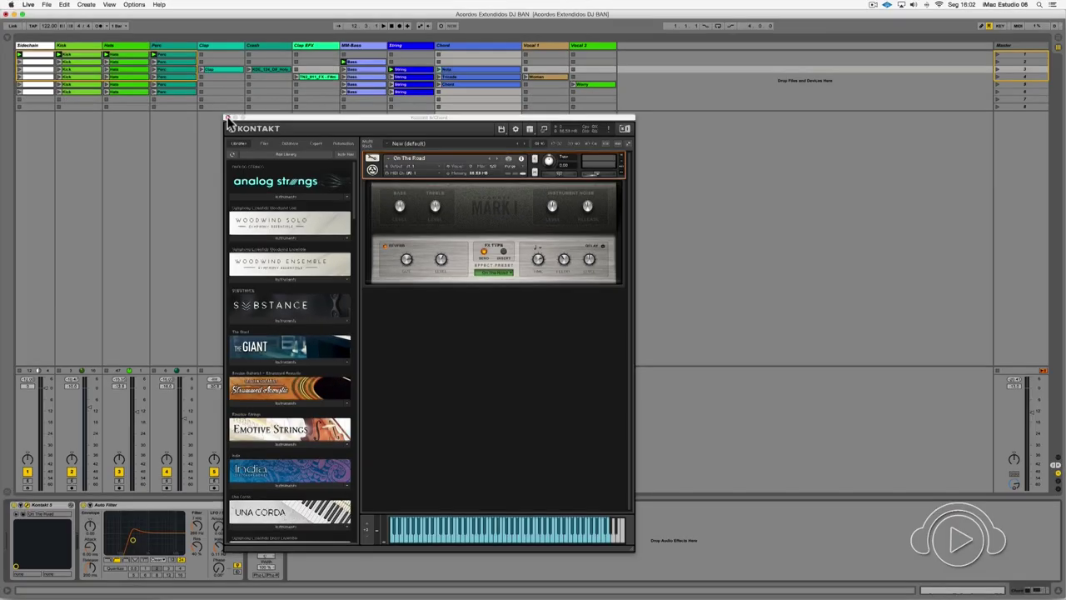
{"action": "left_click", "coordinate": [157, 18]}
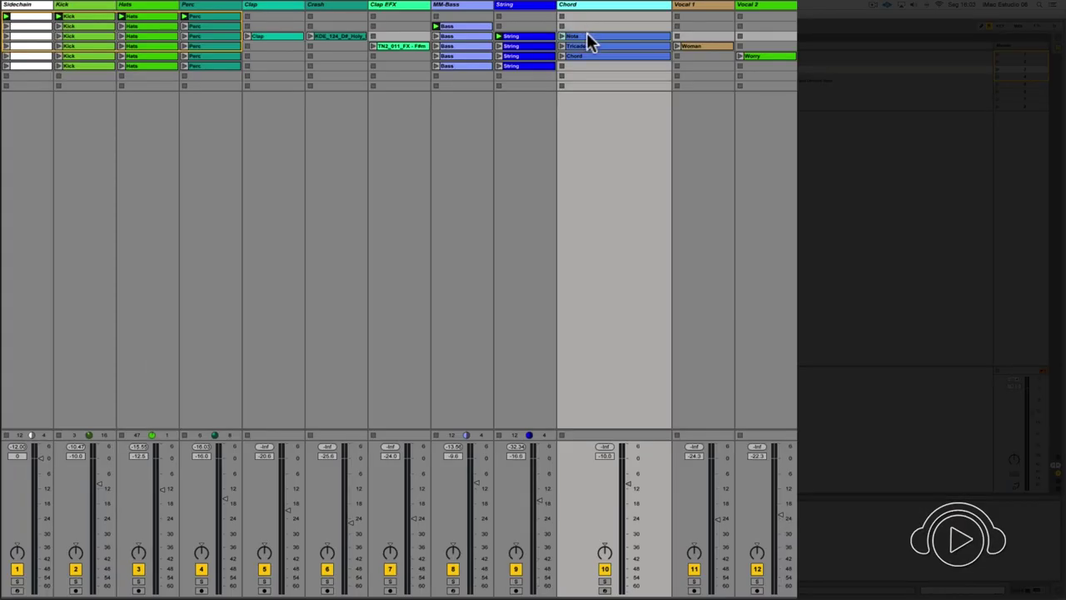
Open the Nota clip on the Chord track, select all its notes, and audition it with the other loops.
{"action": "double_click", "coordinate": [586, 37]}
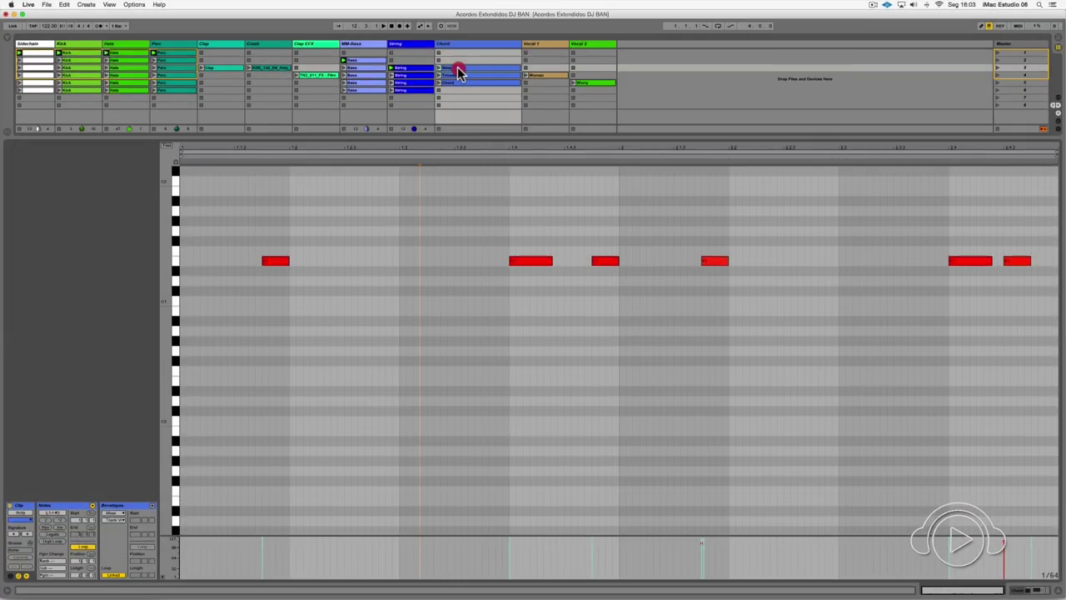
{"action": "left_click", "coordinate": [267, 238]}
{"action": "key", "text": "super+a"}
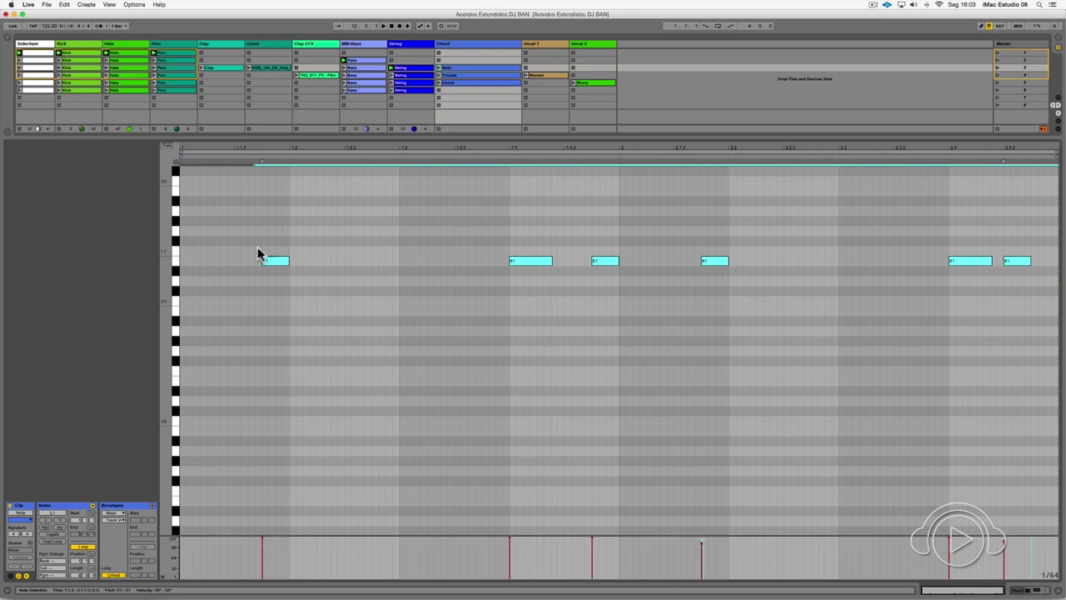
{"action": "left_click", "coordinate": [438, 67]}
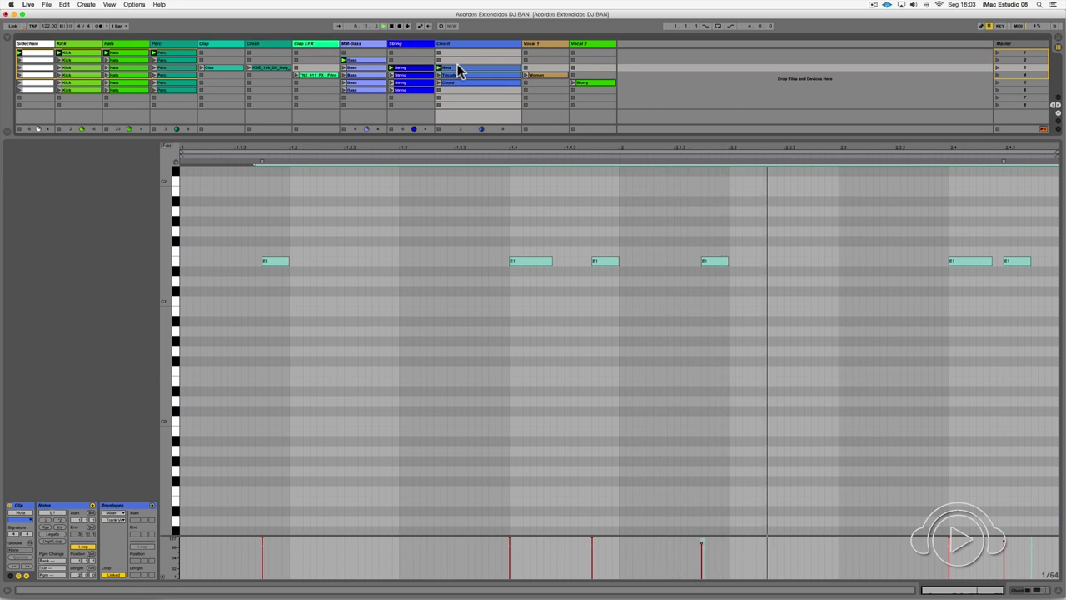
{"action": "key", "text": "space"}
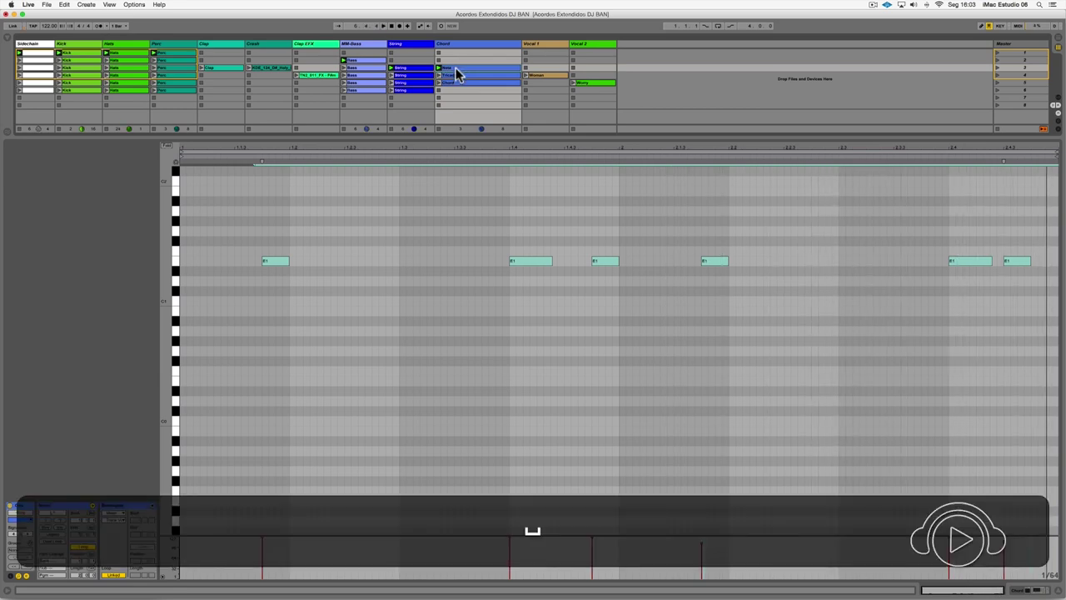
Open and audition the Tricade clip on the Chord track, and highlight the upper two notes of its first chord.
{"action": "left_click", "coordinate": [454, 75]}
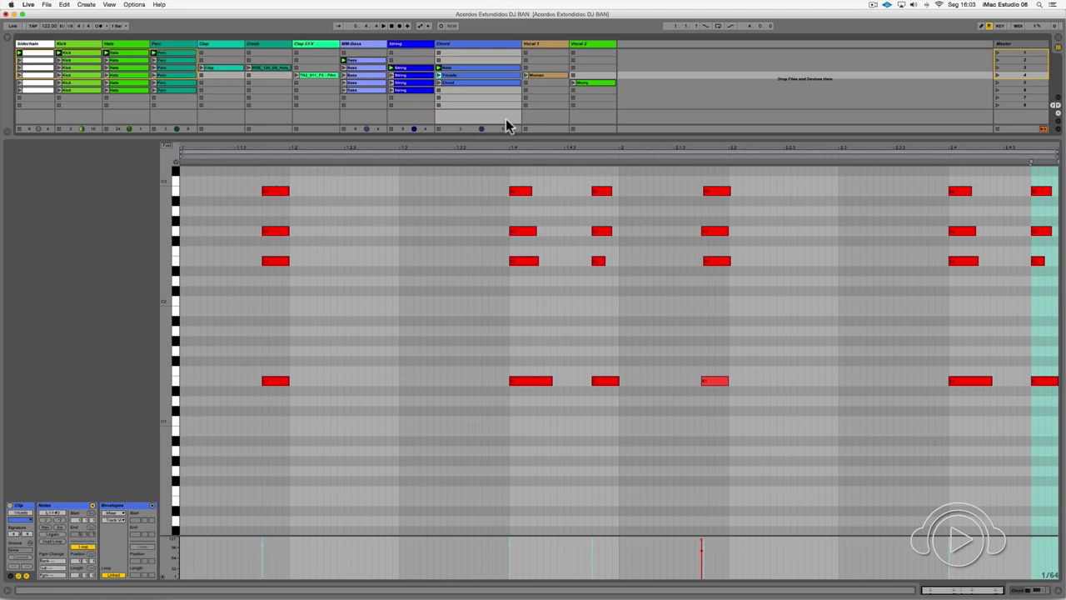
{"action": "left_click", "coordinate": [440, 76]}
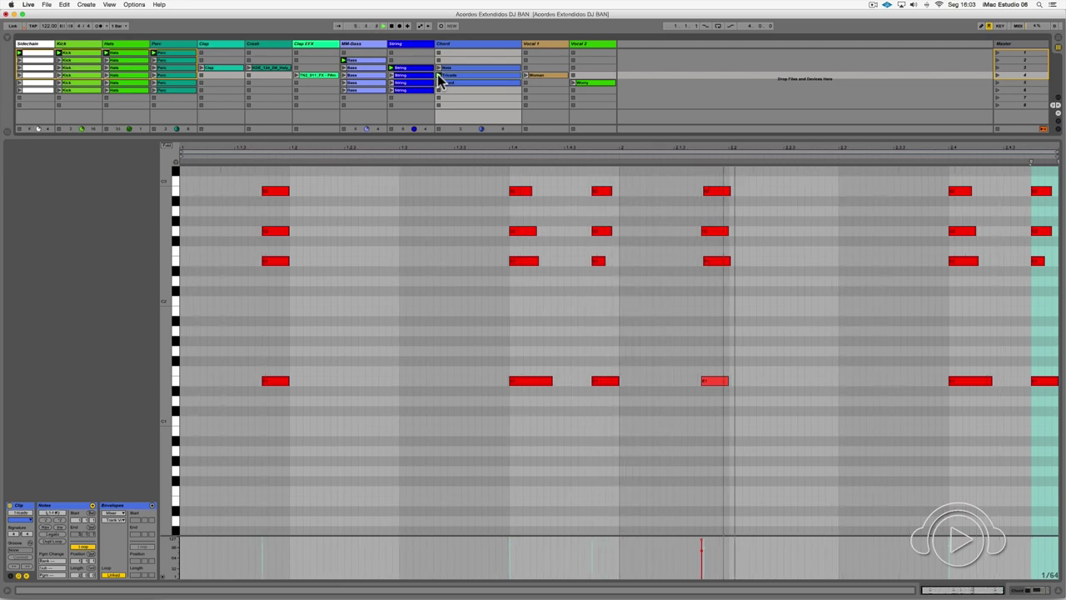
{"action": "key", "text": "space"}
{"action": "left_click", "coordinate": [440, 76]}
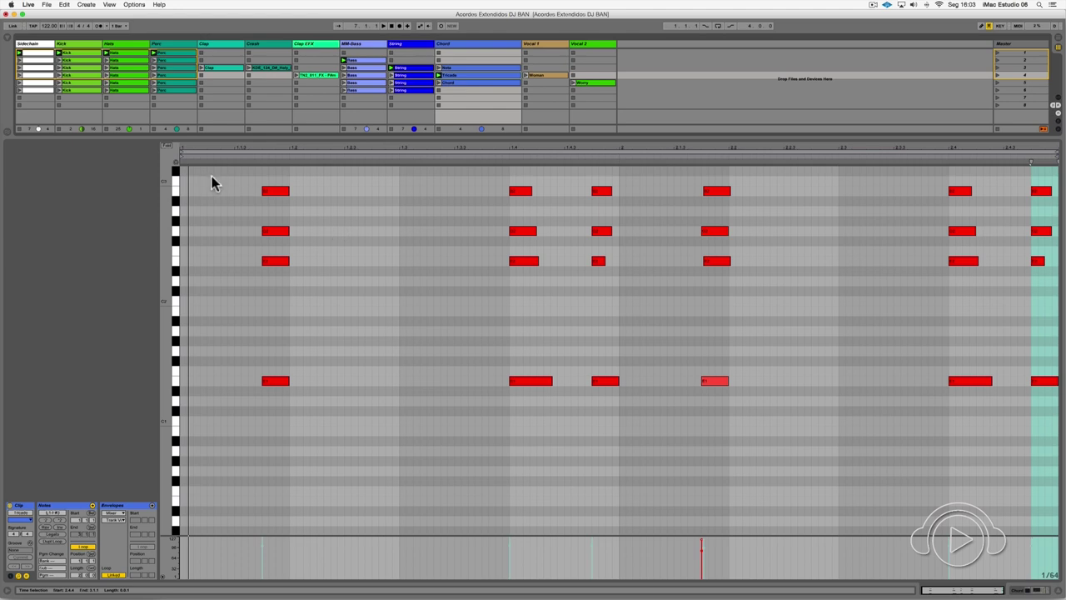
{"action": "left_click_drag", "start_coordinate": [255, 185], "coordinate": [284, 237]}
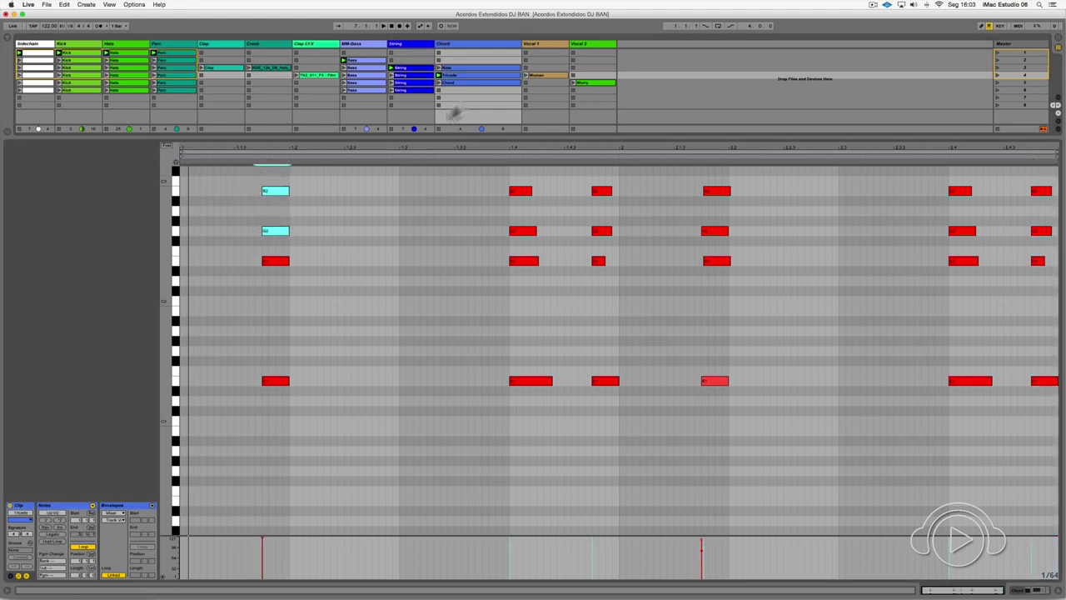
{"action": "left_click", "coordinate": [619, 320]}
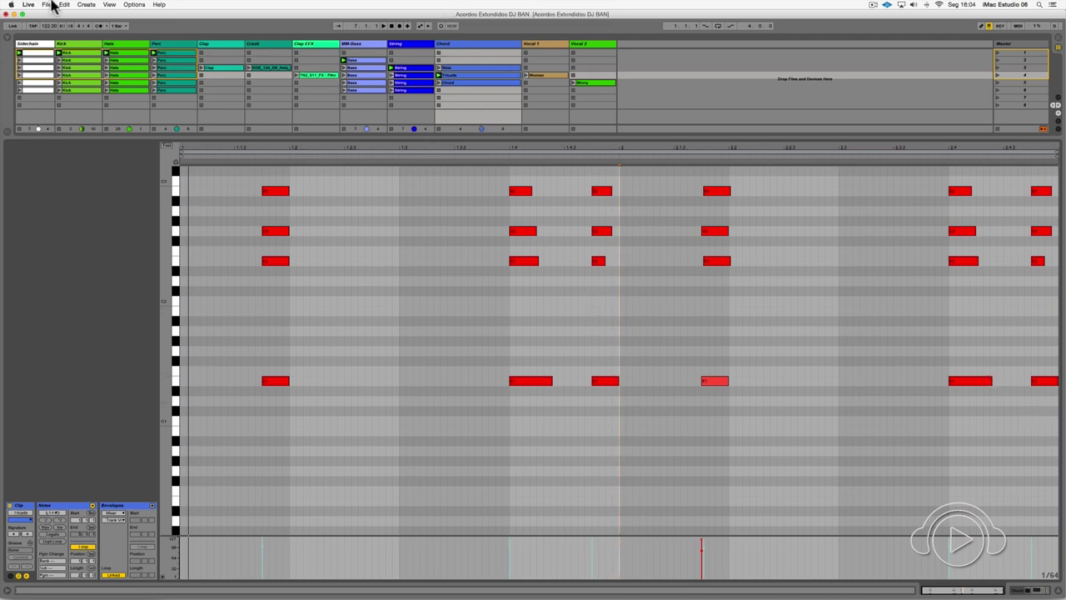
Open the Chord clip, highlight its D3 and F#3 extension notes, and audition the clip with the other loops.
{"action": "left_click", "coordinate": [457, 80]}
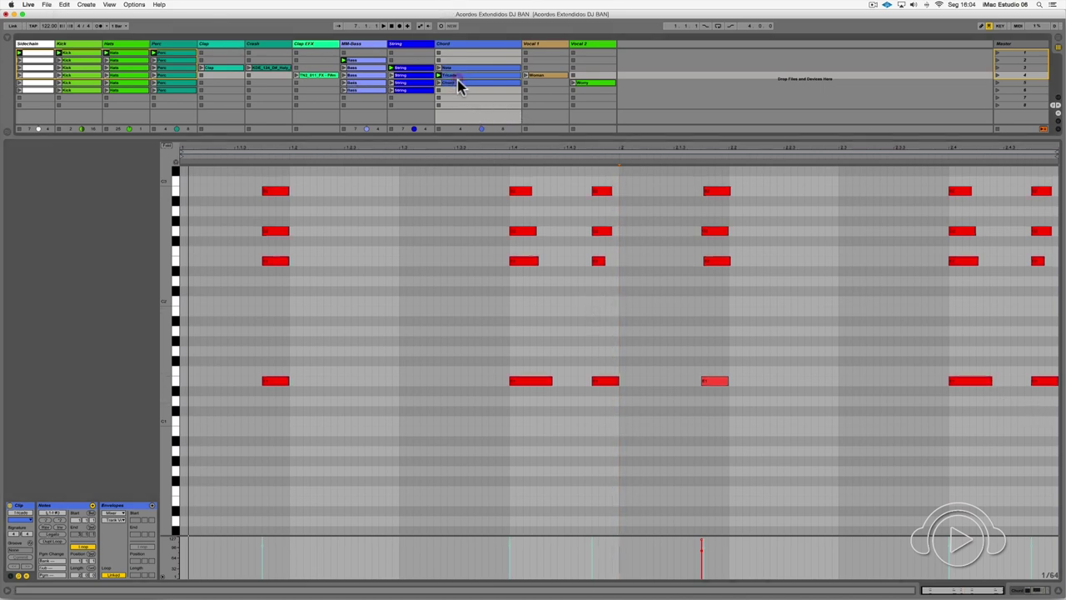
{"action": "left_click", "coordinate": [458, 83]}
{"action": "left_click_drag", "start_coordinate": [256, 192], "coordinate": [1063, 269]}
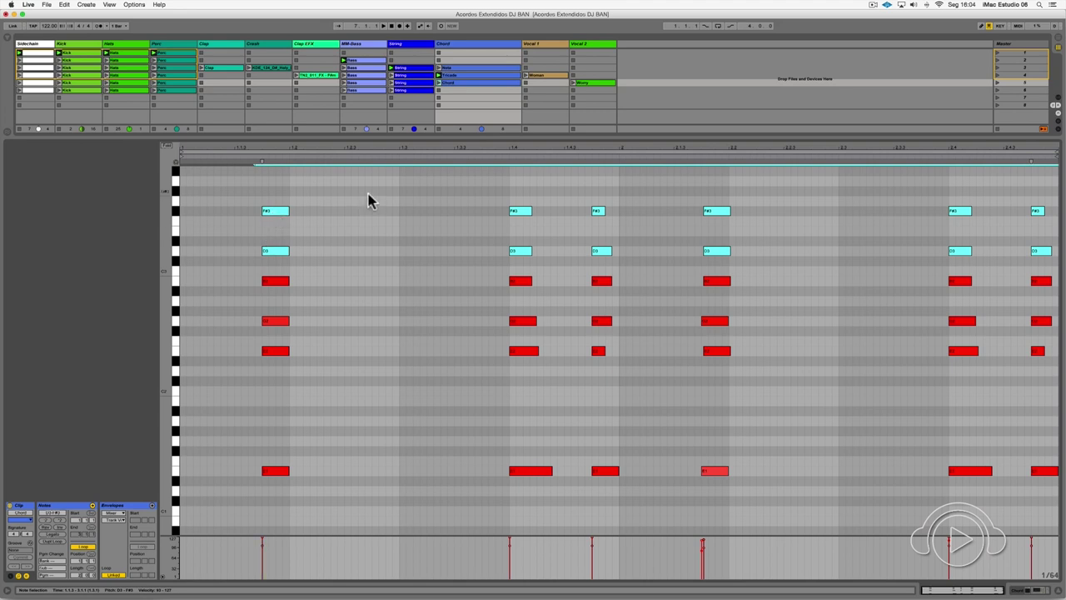
{"action": "left_click", "coordinate": [463, 82]}
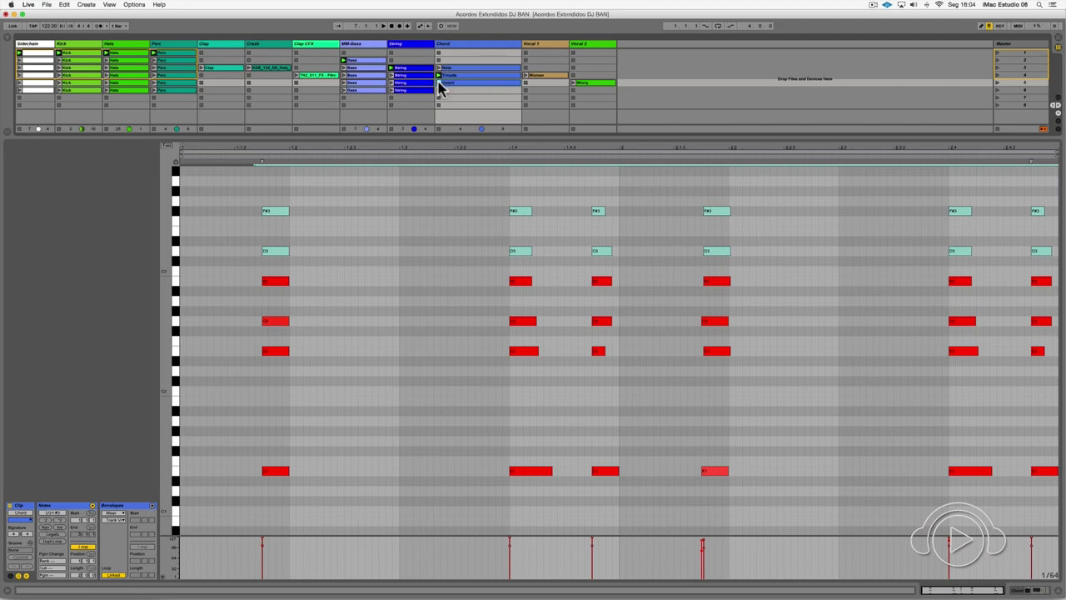
{"action": "left_click", "coordinate": [439, 83]}
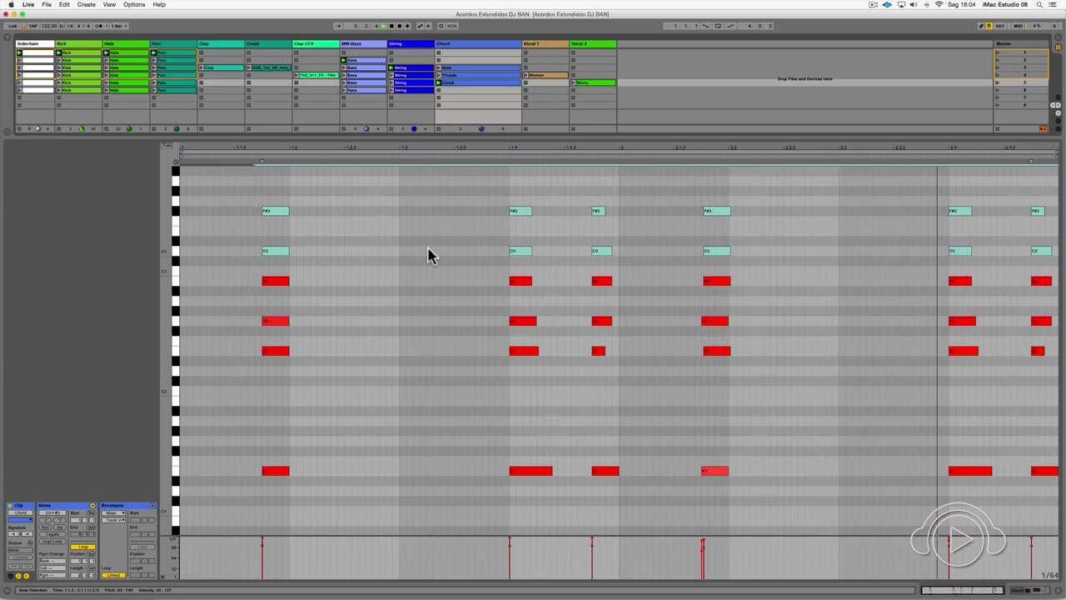
{"action": "key", "text": "space"}
Transpose all G2 and B2 notes in the Chord clip up one octave.
{"action": "left_click", "coordinate": [425, 262]}
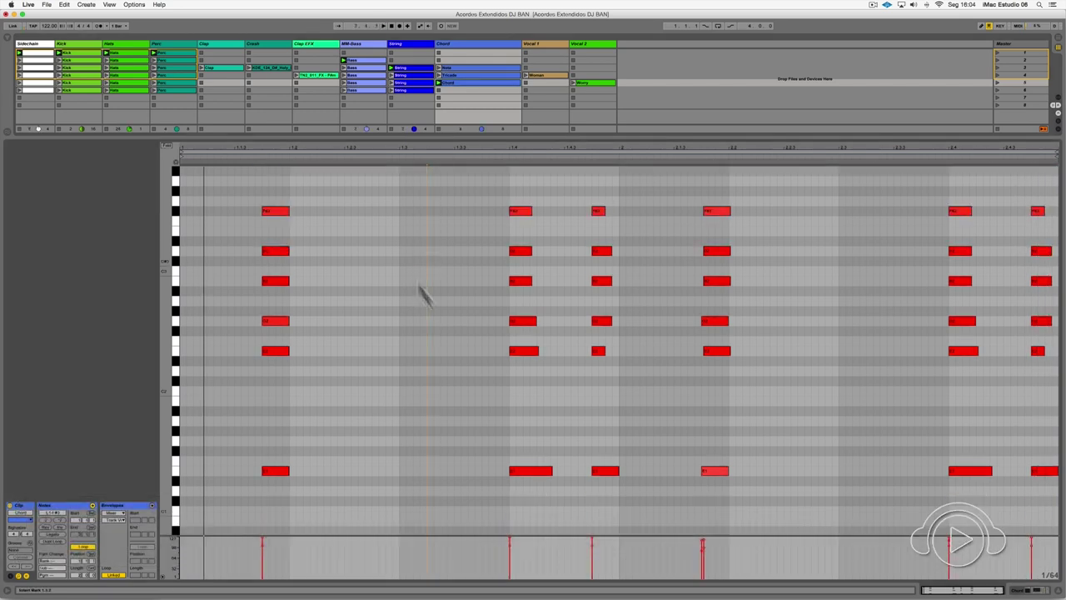
{"action": "left_click_drag", "start_coordinate": [1054, 327], "coordinate": [278, 277]}
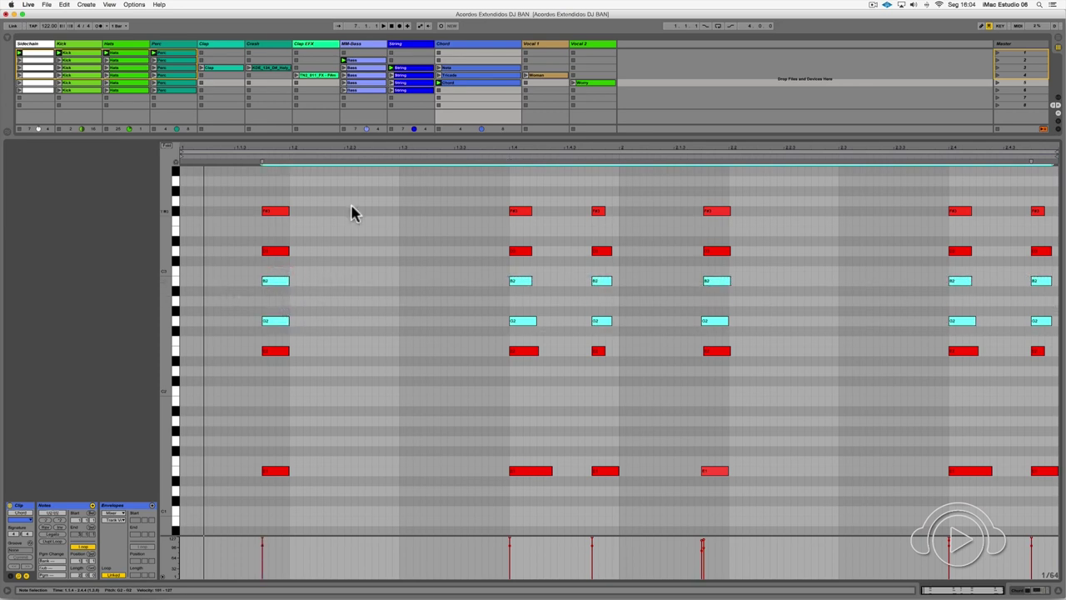
{"action": "key", "text": "shift+Up"}
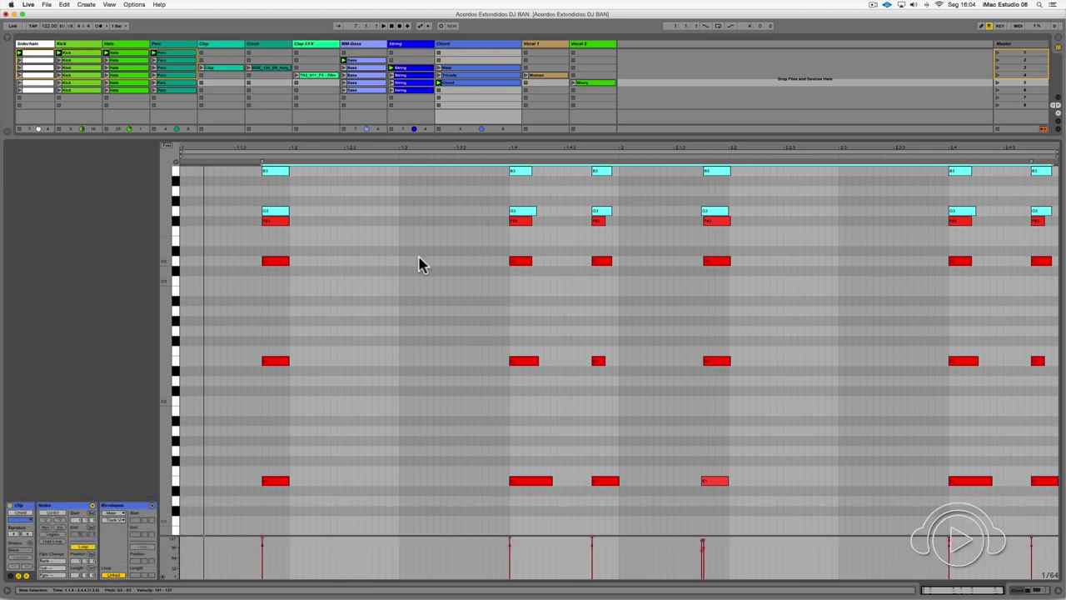
Highlight the Chord clip's G3 and B3 notes, switch the highlight to its D3 and F#3 notes, and audition the revoiced chords with the other loops.
{"action": "scroll", "coordinate": [419, 264], "scroll_direction": "down", "scroll_amount": 10}
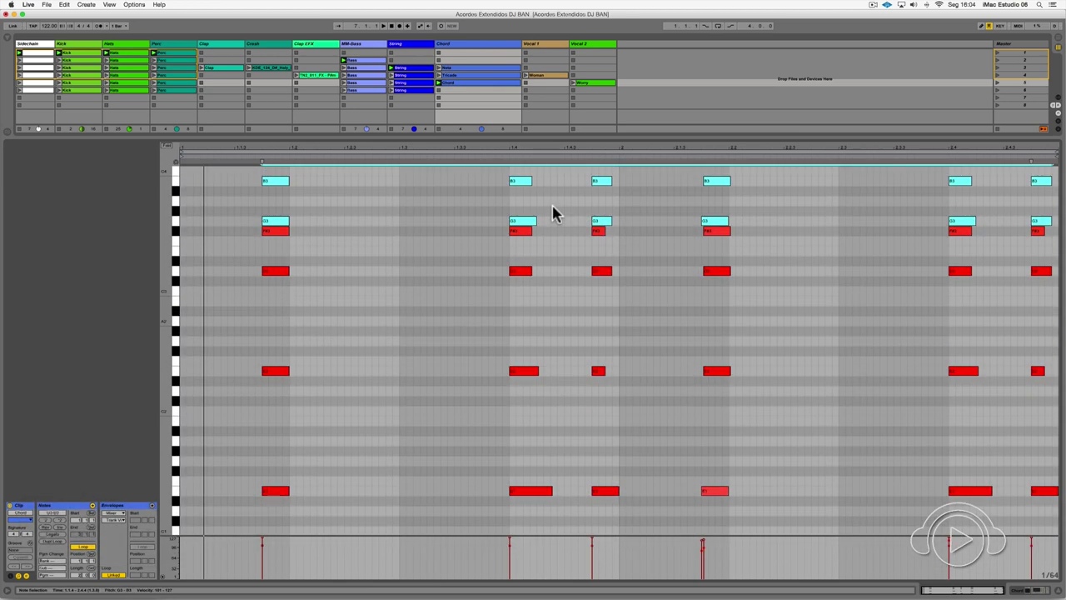
{"action": "left_click", "coordinate": [471, 84]}
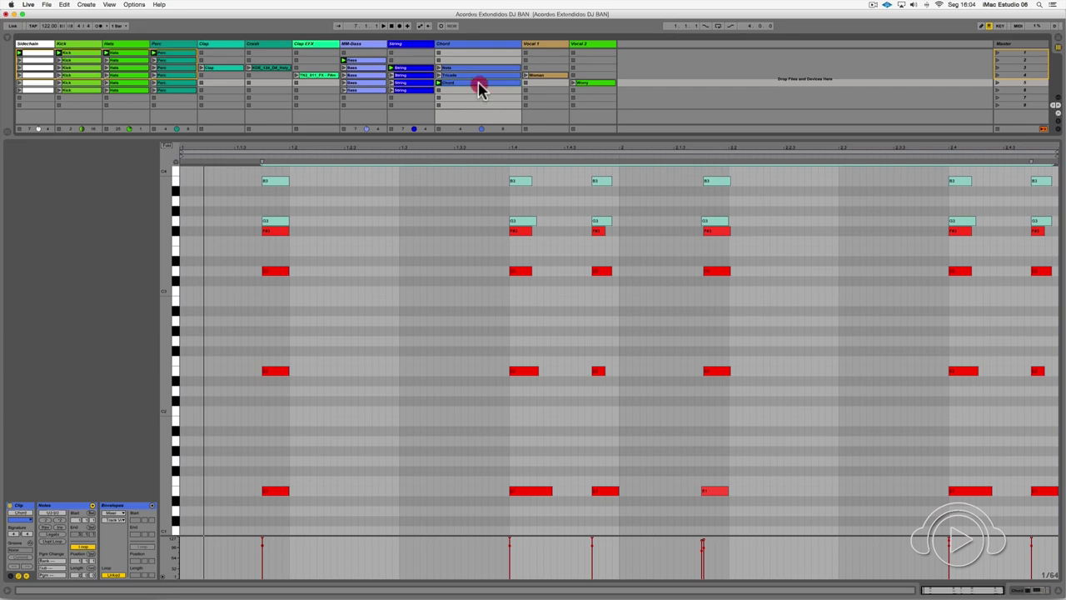
{"action": "left_click_drag", "start_coordinate": [239, 175], "coordinate": [1060, 221]}
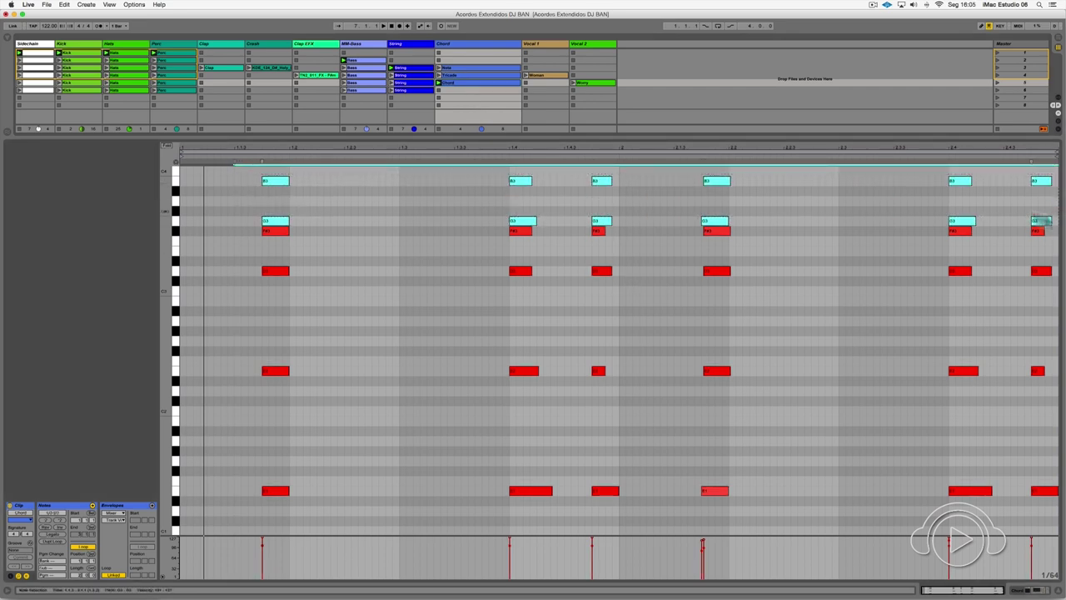
{"action": "left_click_drag", "start_coordinate": [234, 233], "coordinate": [1040, 281]}
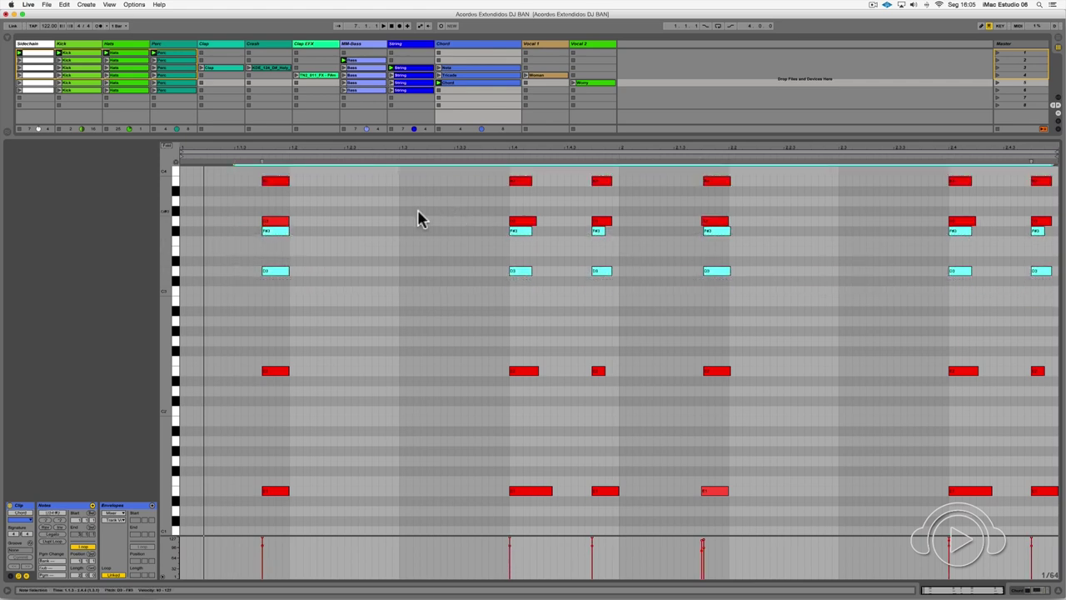
{"action": "key", "text": "space"}
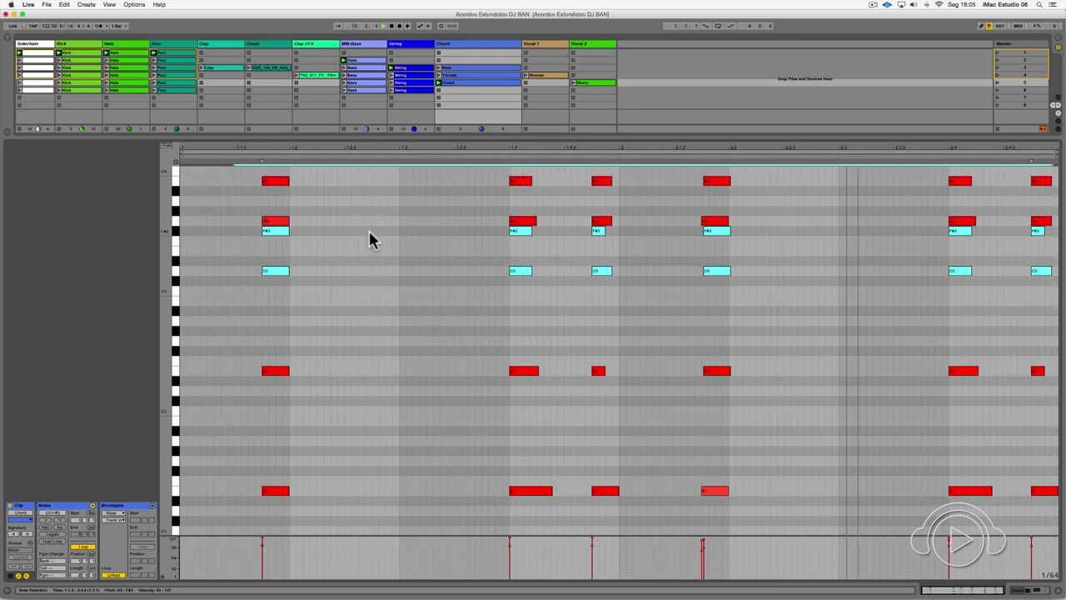
{"action": "left_click", "coordinate": [370, 232]}
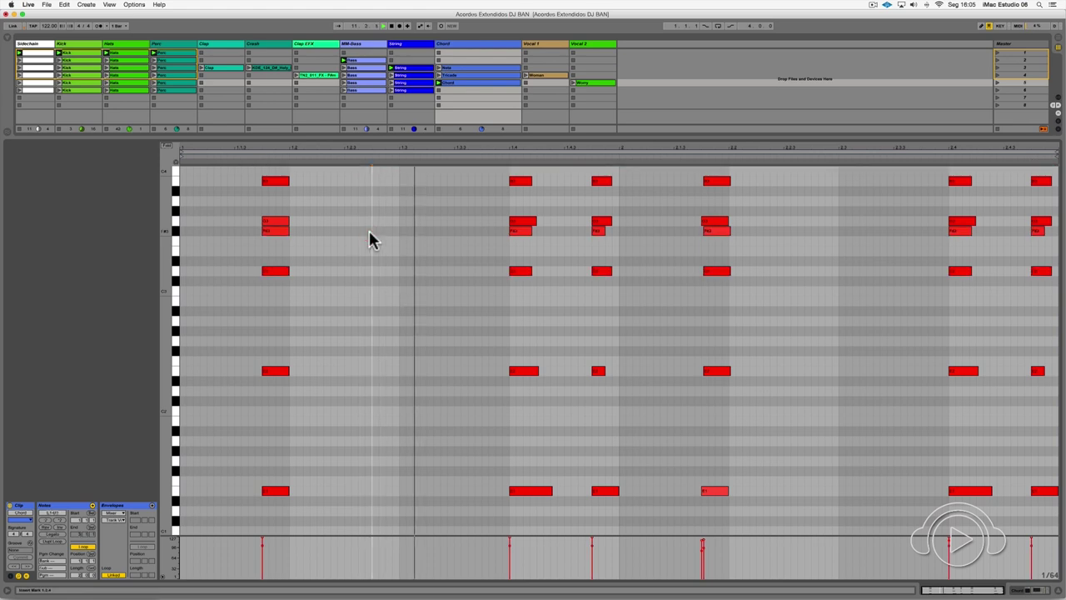